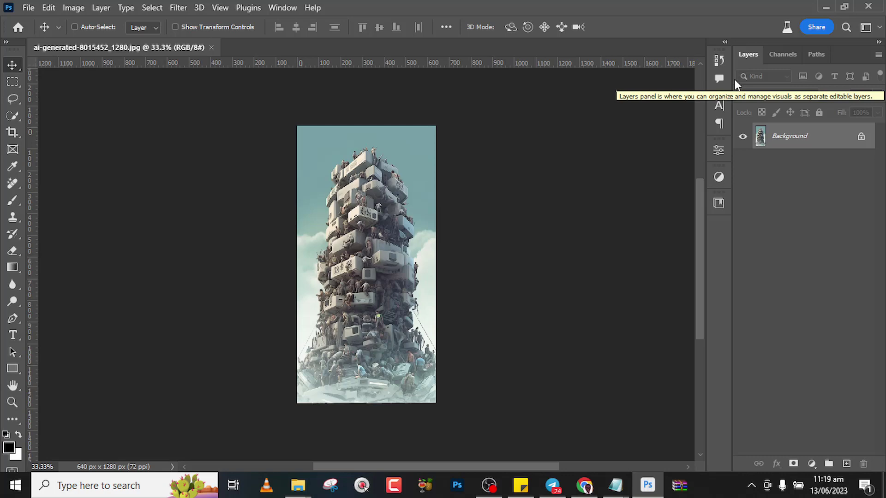
Unlock the tower image's Background layer so it becomes the editable Layer 0.
{"action": "left_click", "coordinate": [862, 137]}
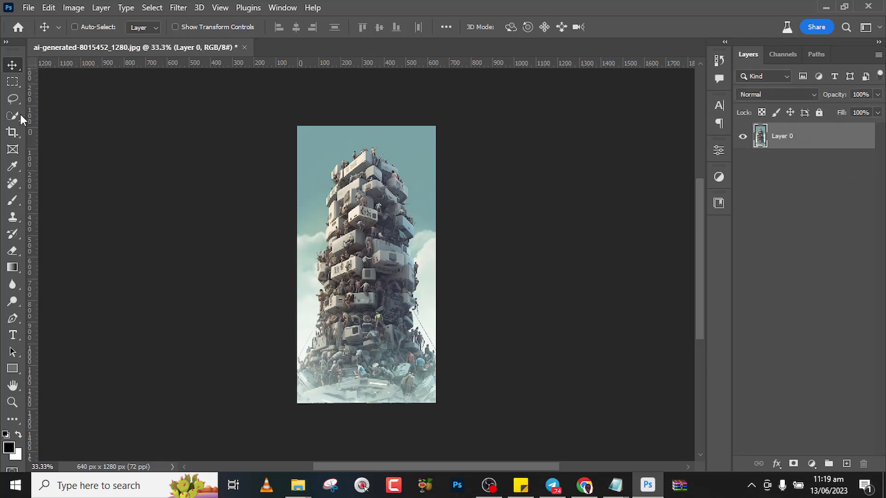
Select the Crop tool and turn on the Contextual Task Bar from the Window menu.
{"action": "left_click", "coordinate": [13, 134]}
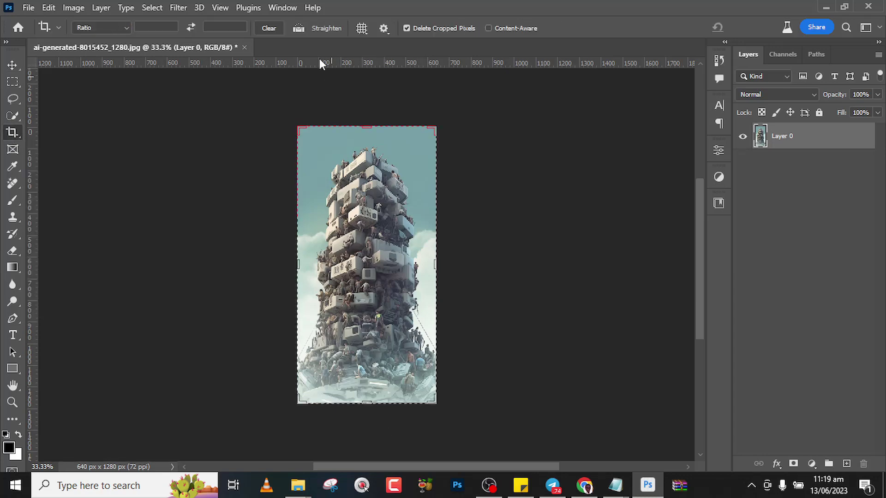
{"action": "left_click", "coordinate": [287, 8]}
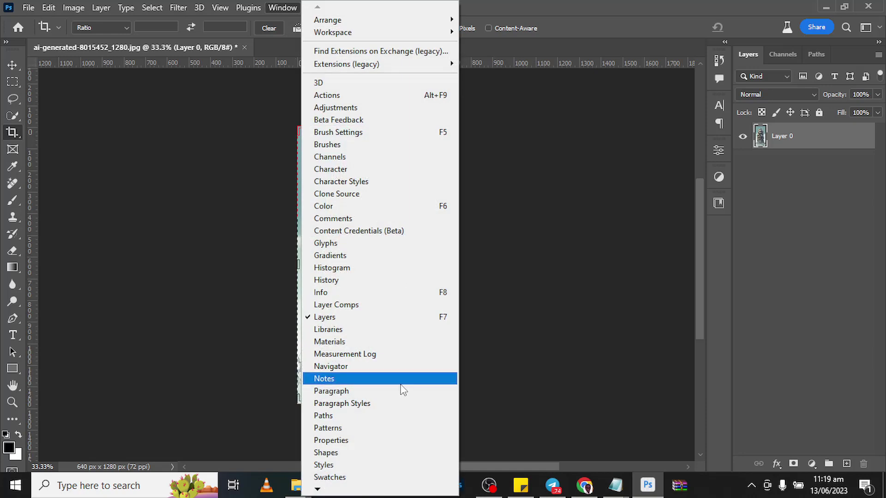
{"action": "mouse_move", "coordinate": [319, 492]}
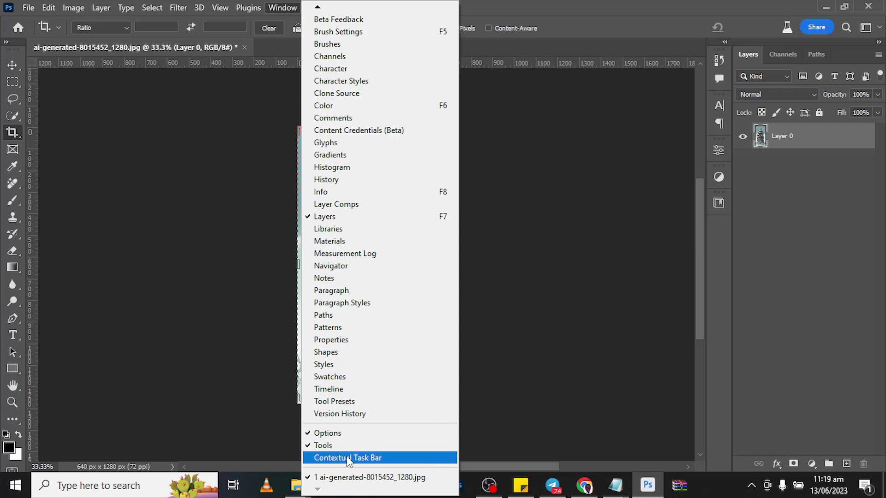
{"action": "left_click", "coordinate": [351, 459]}
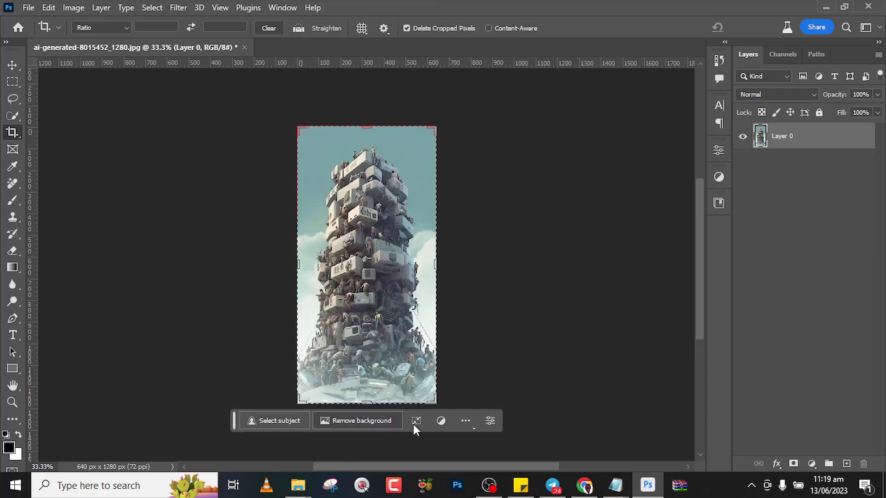
Widen the canvas equally on both sides to 1448 x 1280 px and commit the crop.
{"action": "left_click_drag", "start_coordinate": [234, 418], "coordinate": [193, 420]}
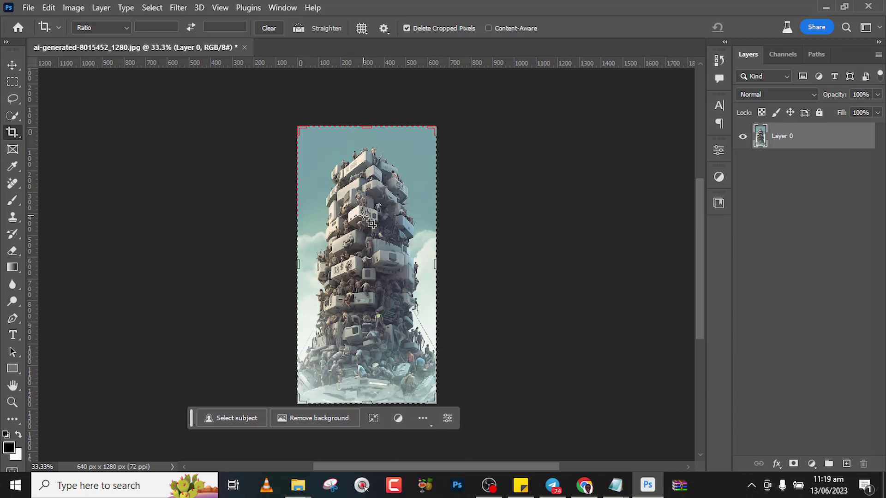
{"action": "left_click_drag", "start_coordinate": [434, 261], "coordinate": [522, 266]}
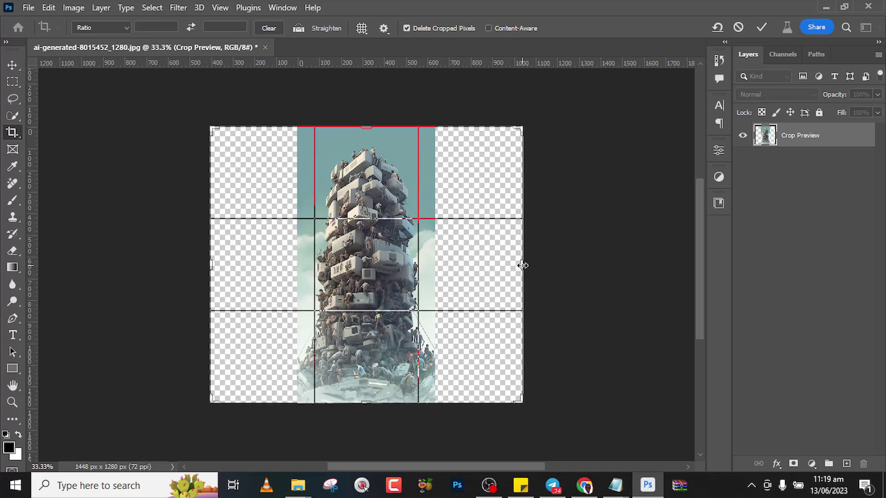
{"action": "key", "text": "Return"}
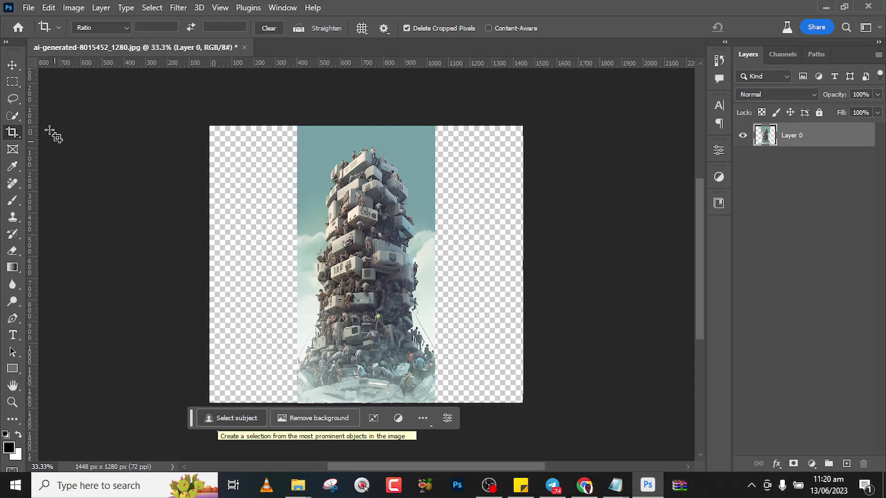
Marquee-select the empty right strip and run Generative Fill with a blank prompt, accepting the terms.
{"action": "left_click", "coordinate": [11, 82]}
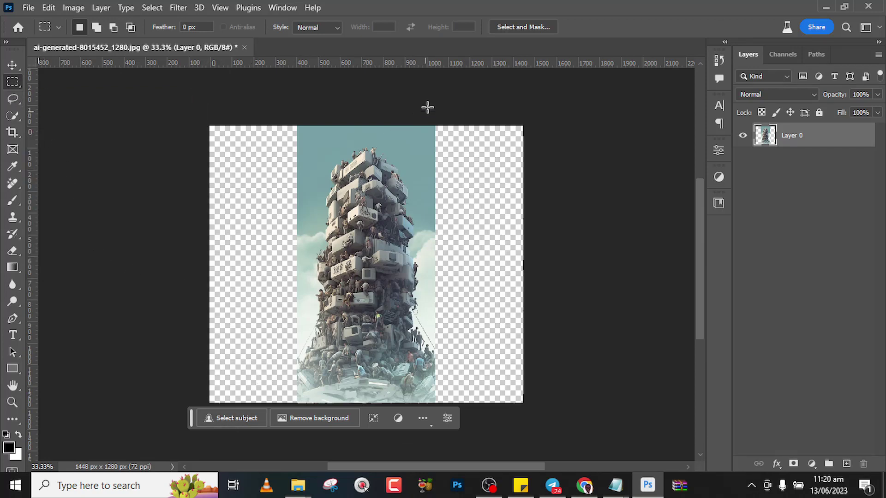
{"action": "left_click_drag", "start_coordinate": [425, 117], "coordinate": [541, 413]}
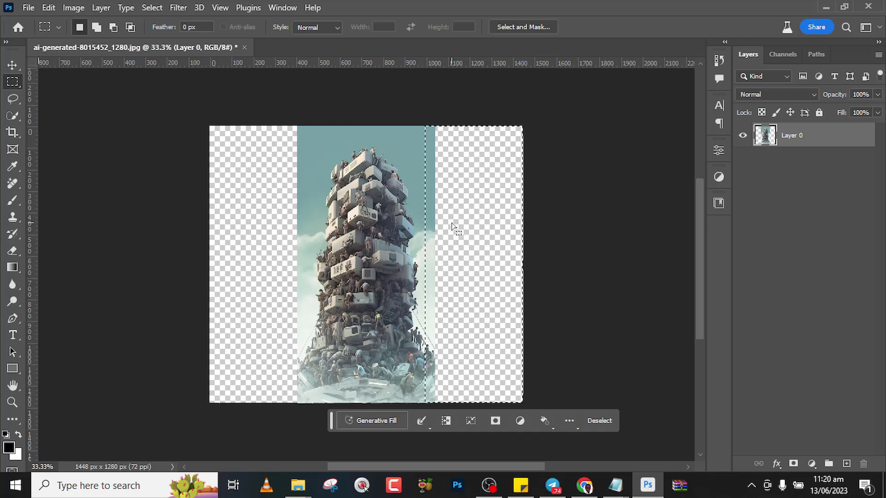
{"action": "left_click", "coordinate": [376, 421]}
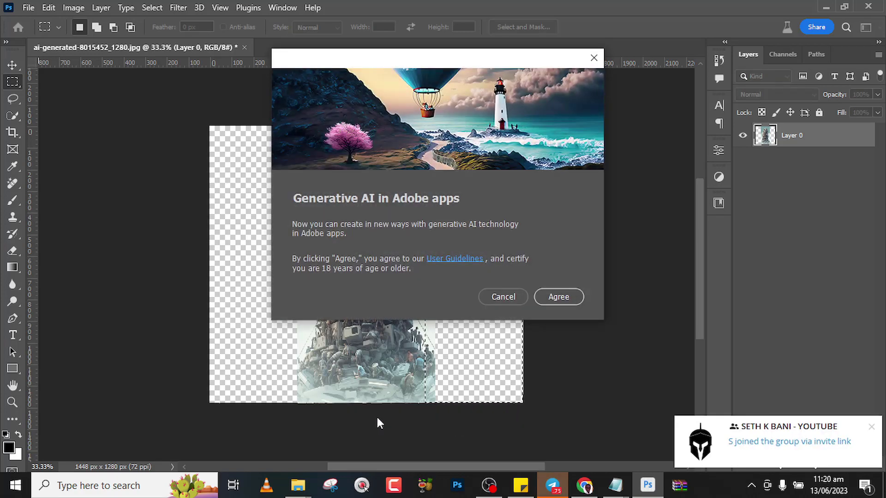
{"action": "left_click", "coordinate": [557, 296]}
{"action": "left_click", "coordinate": [552, 419]}
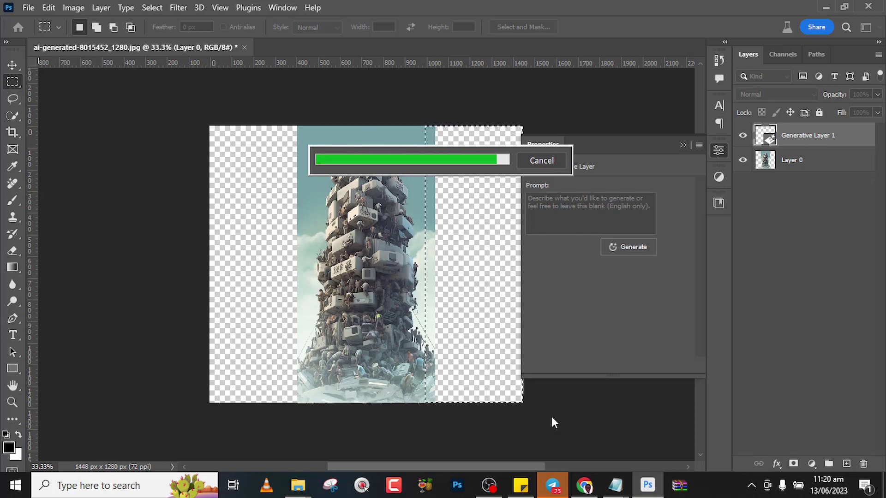
{"action": "left_click", "coordinate": [683, 145]}
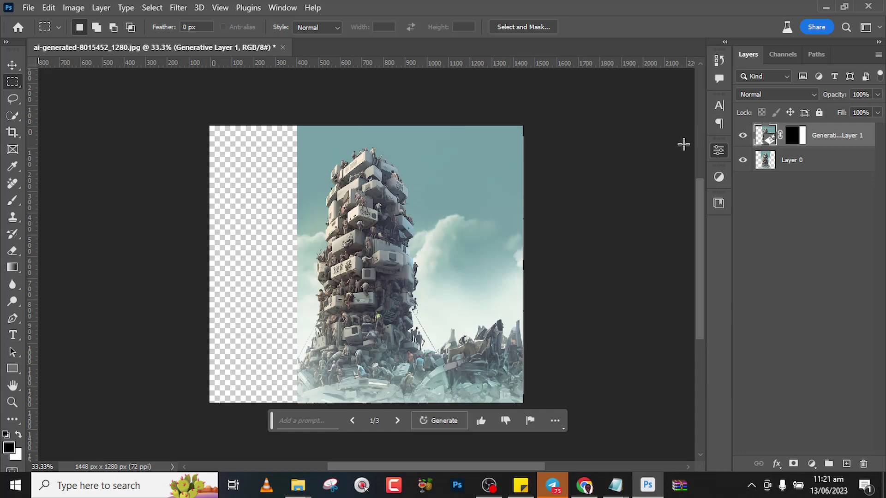
{"action": "key", "text": "ctrl+plus"}
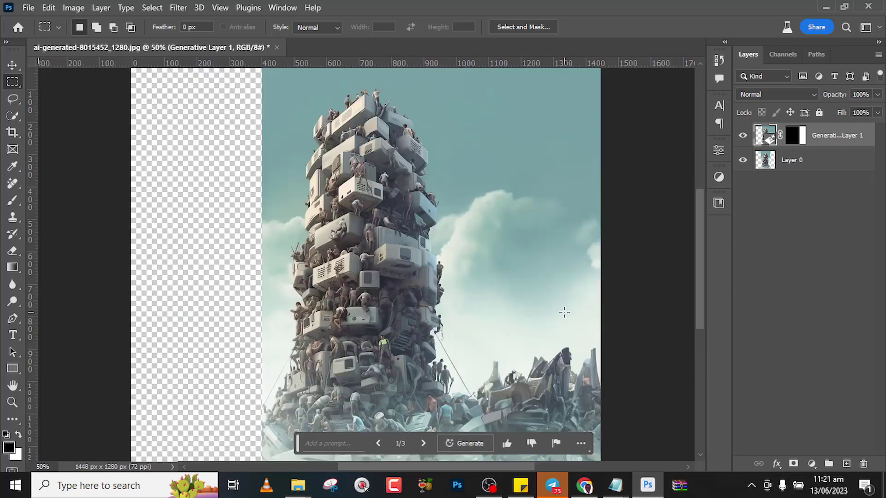
{"action": "key", "text": "ctrl+plus"}
{"action": "left_click_drag", "start_coordinate": [699, 242], "coordinate": [700, 256]}
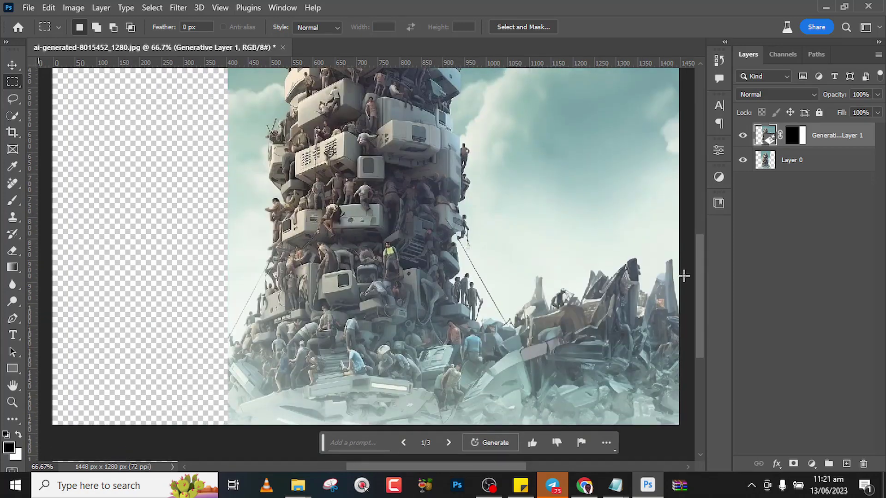
{"action": "left_click_drag", "start_coordinate": [405, 469], "coordinate": [449, 469]}
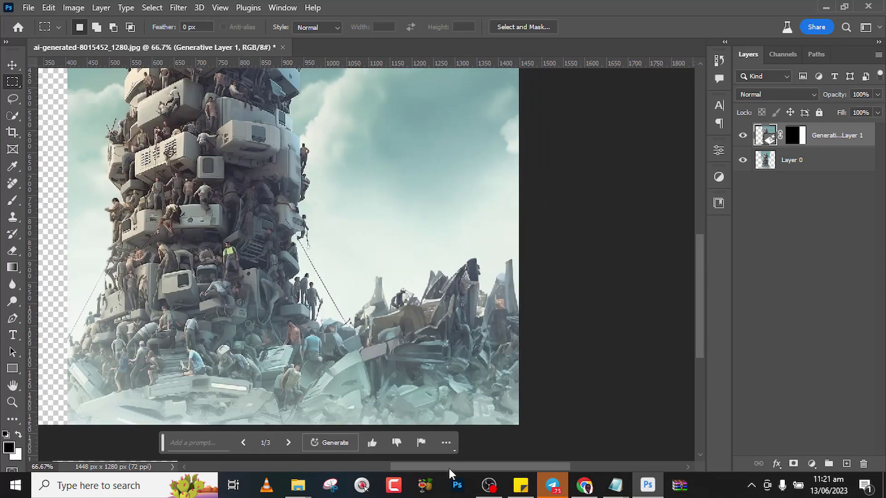
{"action": "key", "text": "ctrl+plus"}
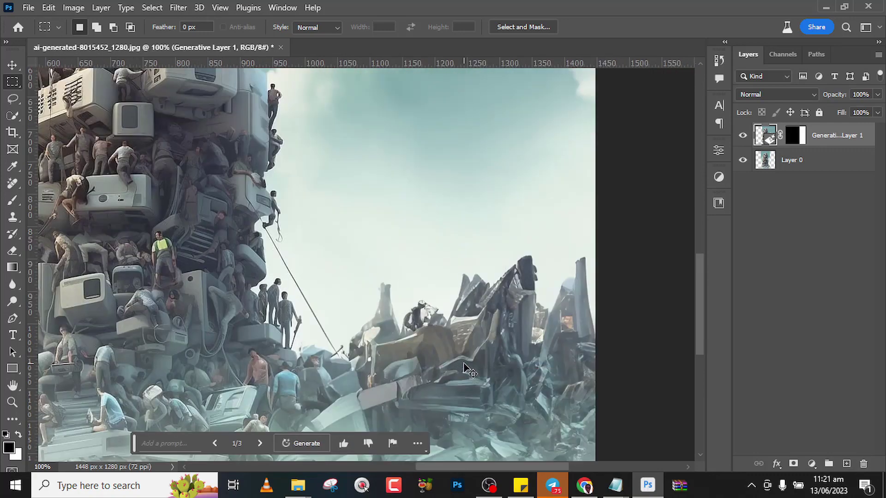
{"action": "key", "text": "ctrl+plus"}
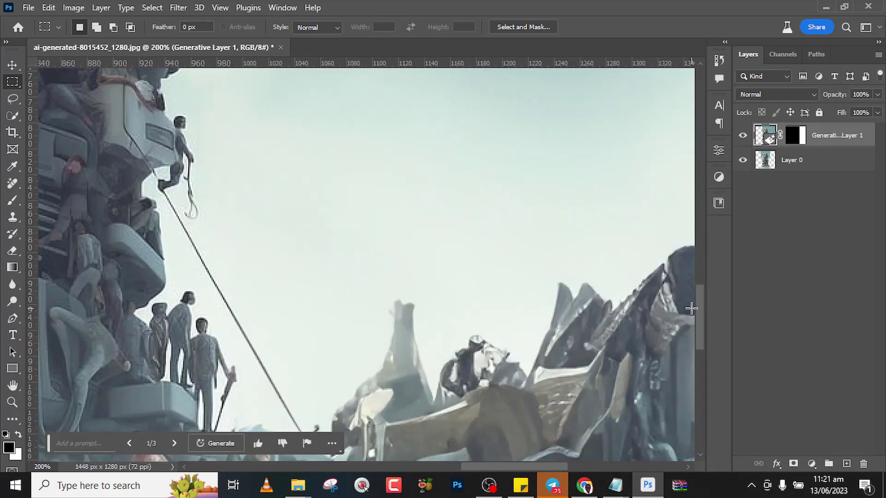
{"action": "key", "text": "ctrl+minus"}
{"action": "key", "text": "ctrl+minus"}
{"action": "left_click_drag", "start_coordinate": [700, 258], "coordinate": [711, 240]}
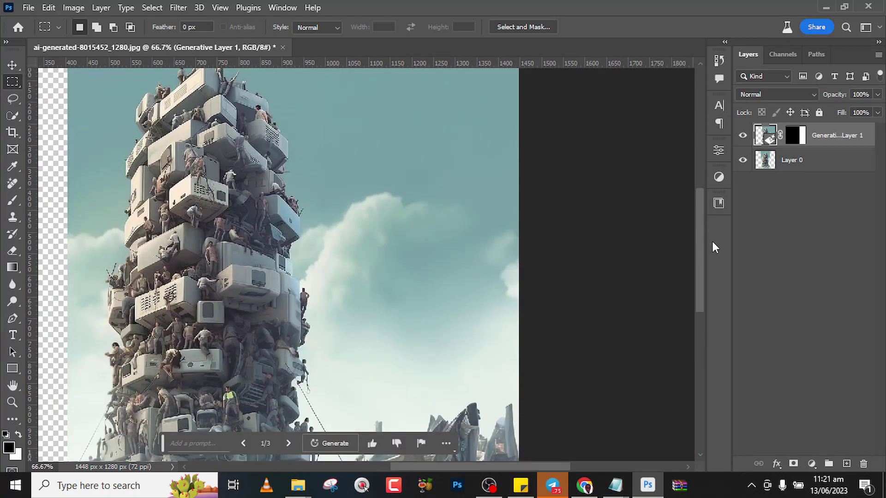
{"action": "key", "text": "ctrl+minus"}
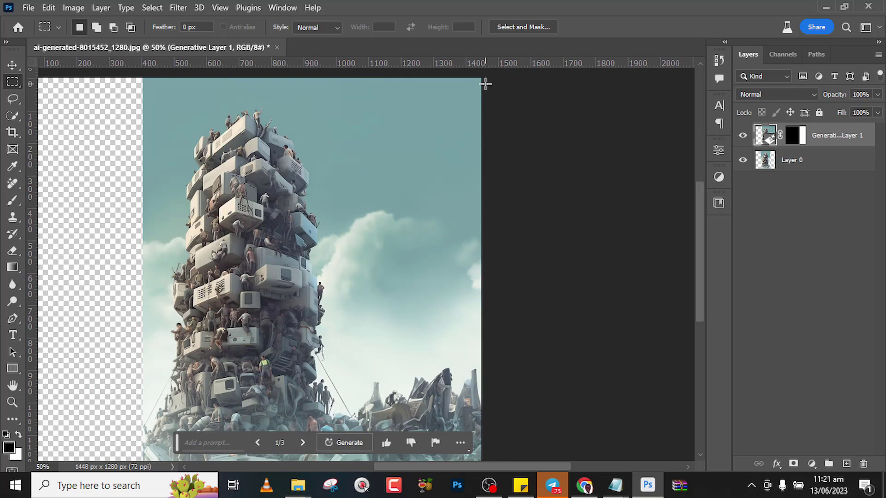
{"action": "key", "text": "ctrl+minus"}
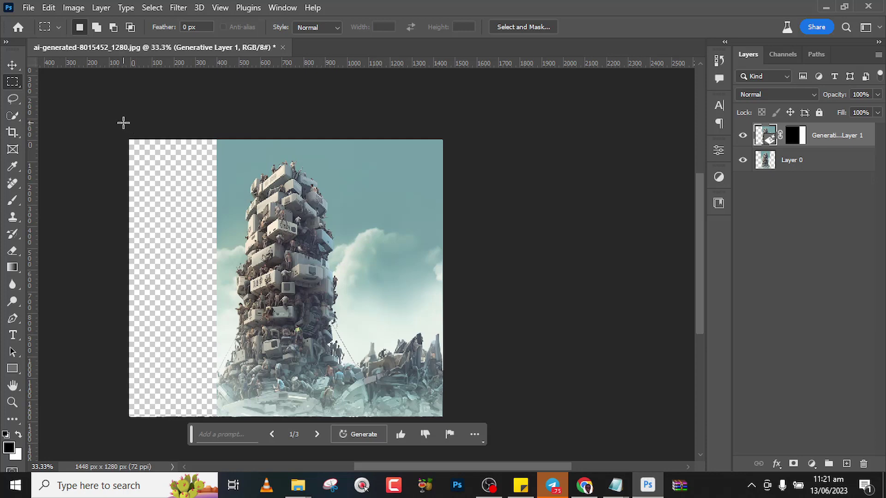
Select the upper-left empty area and run Generative Fill on it with no prompt.
{"action": "left_click_drag", "start_coordinate": [124, 122], "coordinate": [245, 233]}
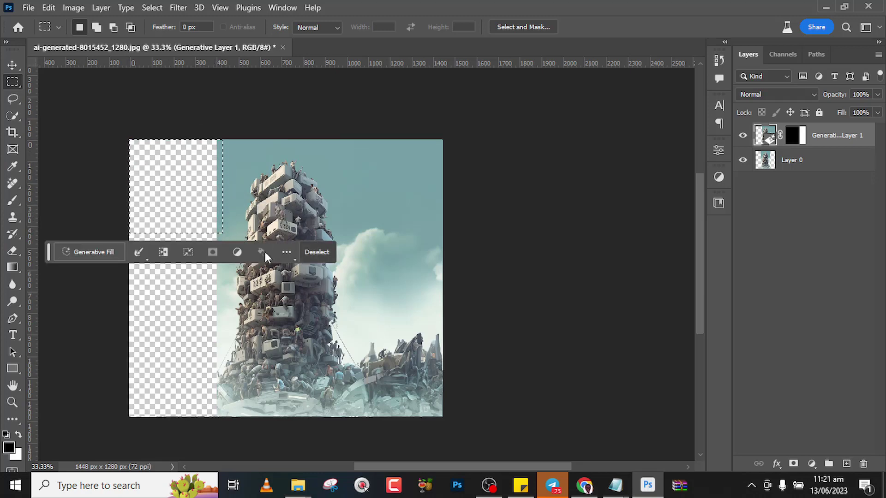
{"action": "left_click", "coordinate": [104, 252]}
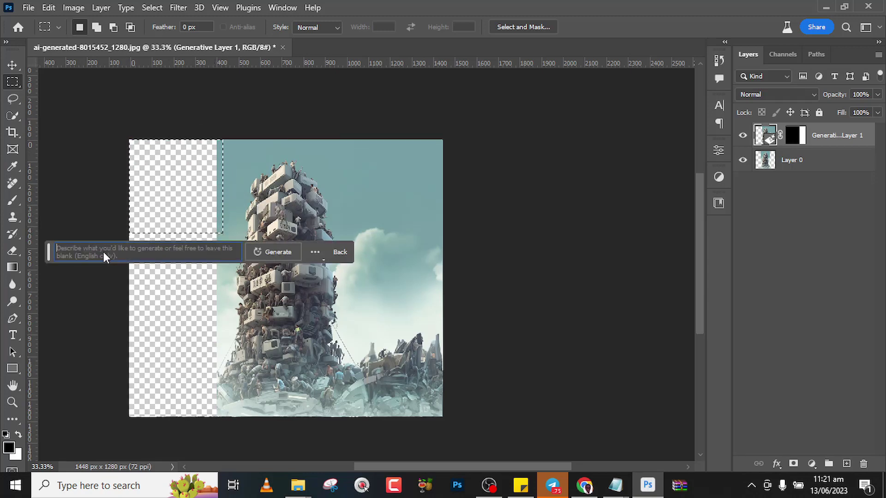
{"action": "left_click", "coordinate": [271, 253]}
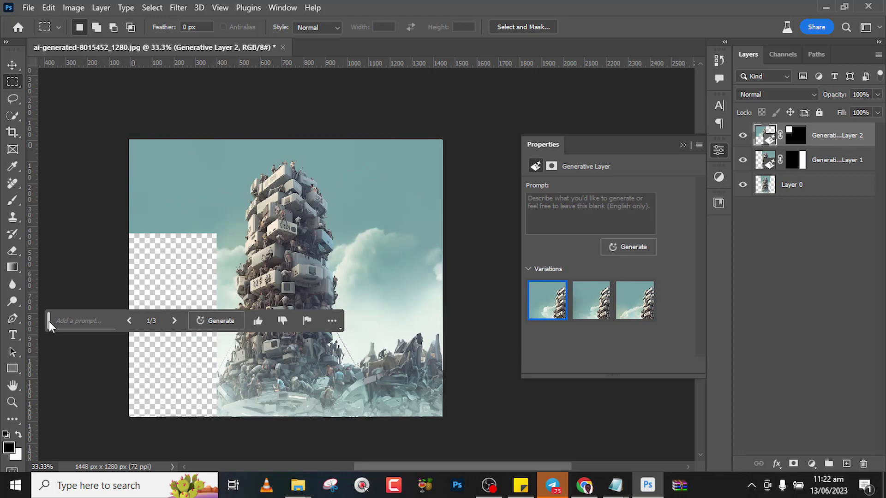
Move the floating prompt bar below the image and pin it there.
{"action": "left_click_drag", "start_coordinate": [49, 321], "coordinate": [171, 445]}
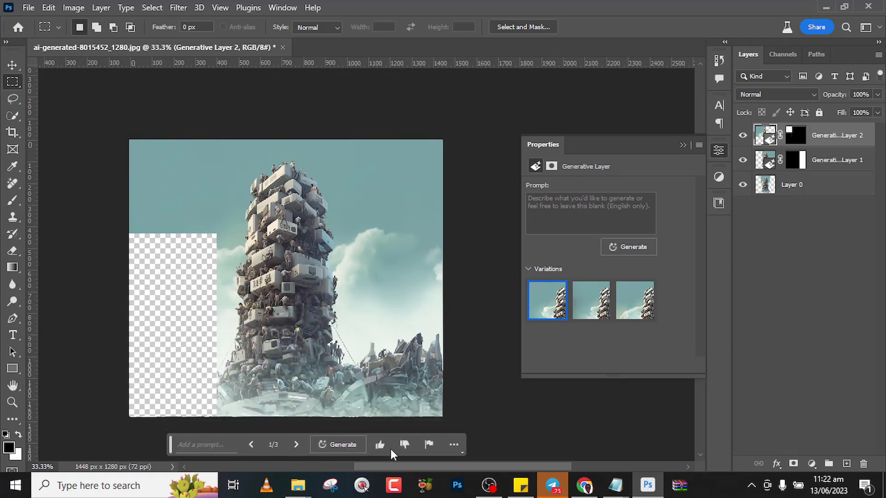
{"action": "left_click", "coordinate": [457, 444]}
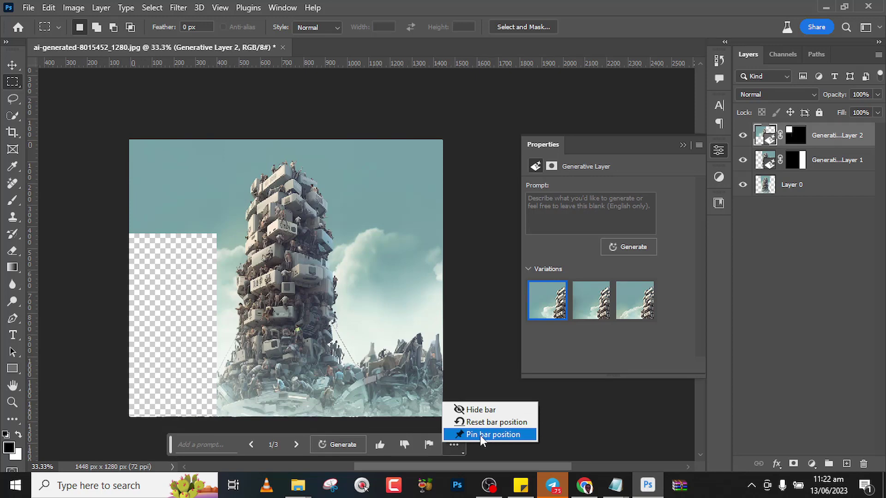
{"action": "left_click", "coordinate": [480, 436]}
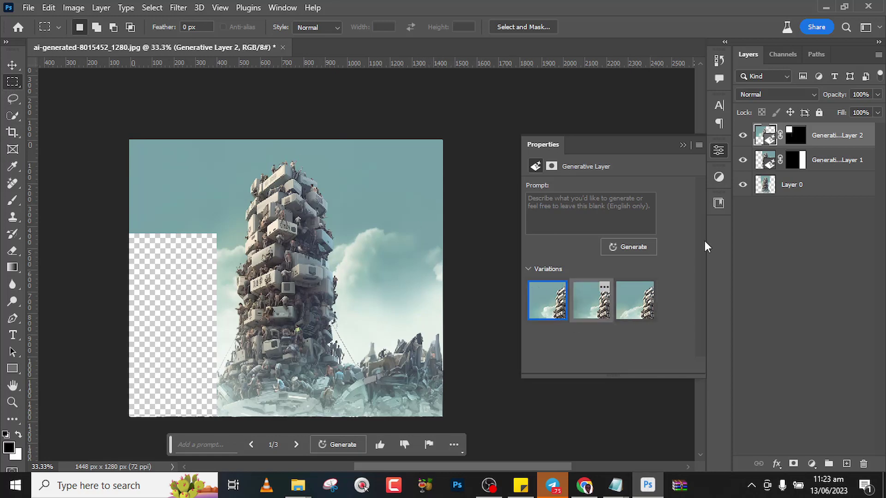
Compare Generative Layer 2's variations, keep the third (3/3), and close its properties.
{"action": "left_click", "coordinate": [719, 152]}
{"action": "left_click", "coordinate": [720, 152]}
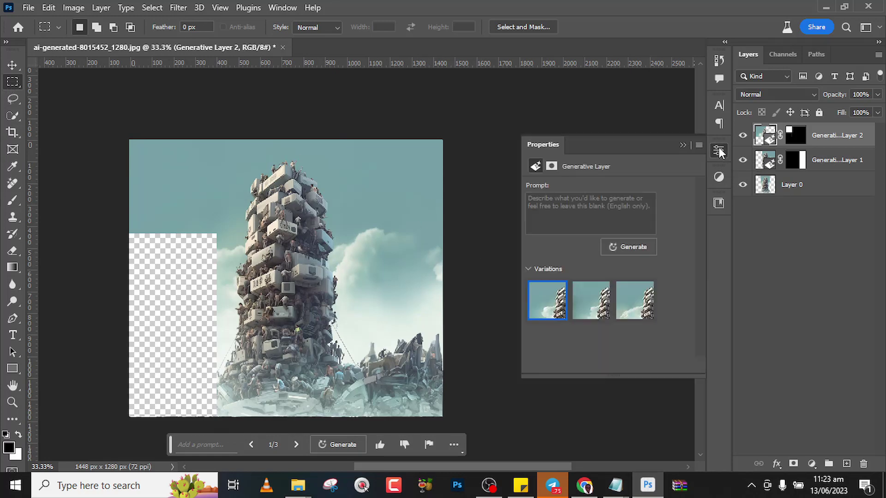
{"action": "left_click", "coordinate": [295, 444]}
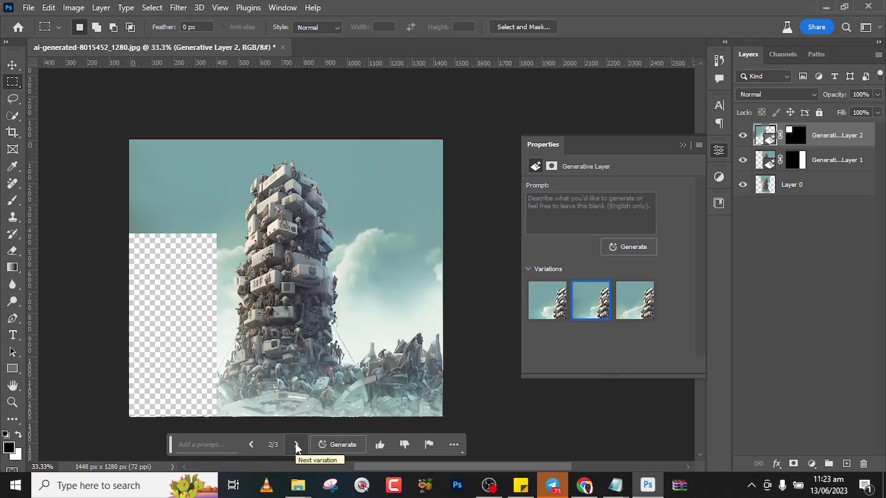
{"action": "left_click", "coordinate": [295, 445]}
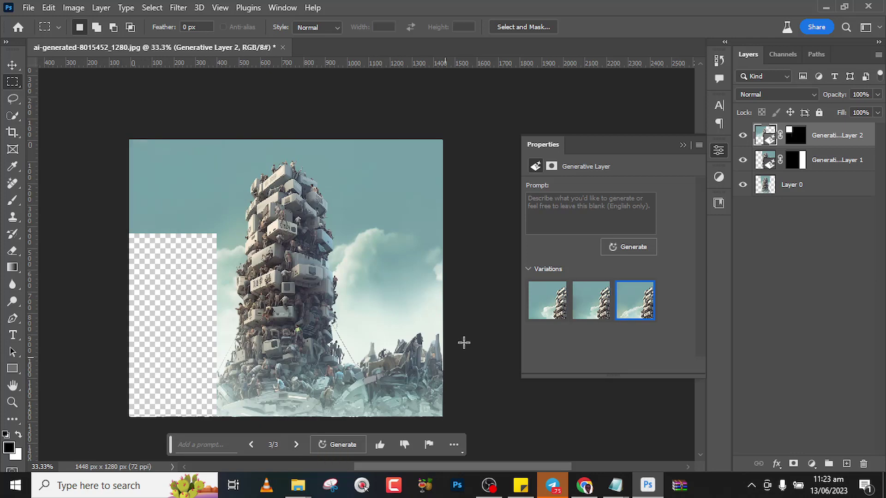
{"action": "left_click", "coordinate": [595, 303]}
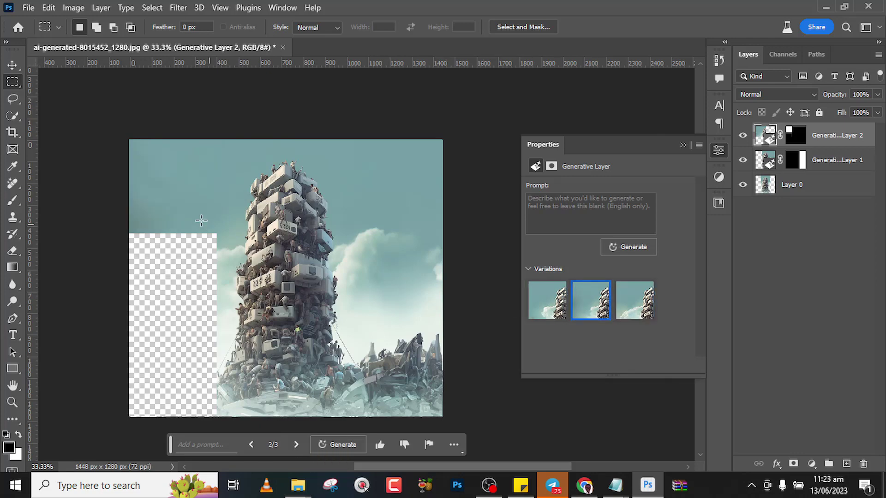
{"action": "left_click", "coordinate": [636, 301]}
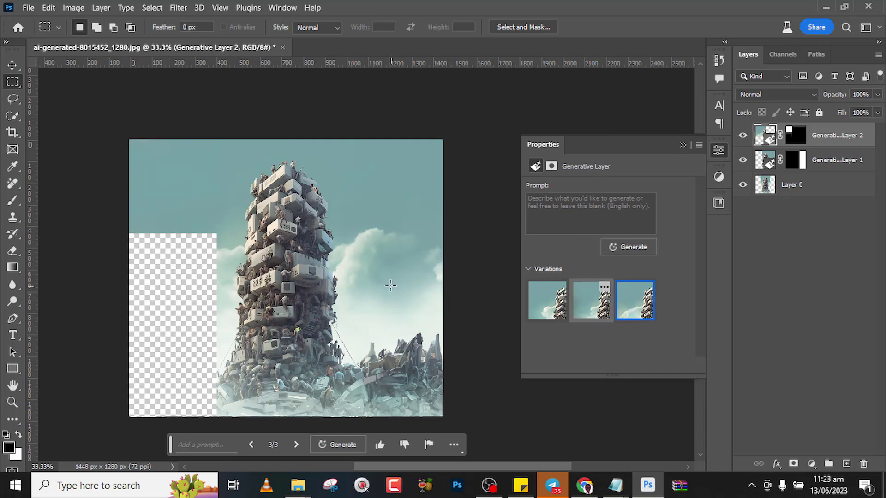
{"action": "left_click", "coordinate": [683, 146]}
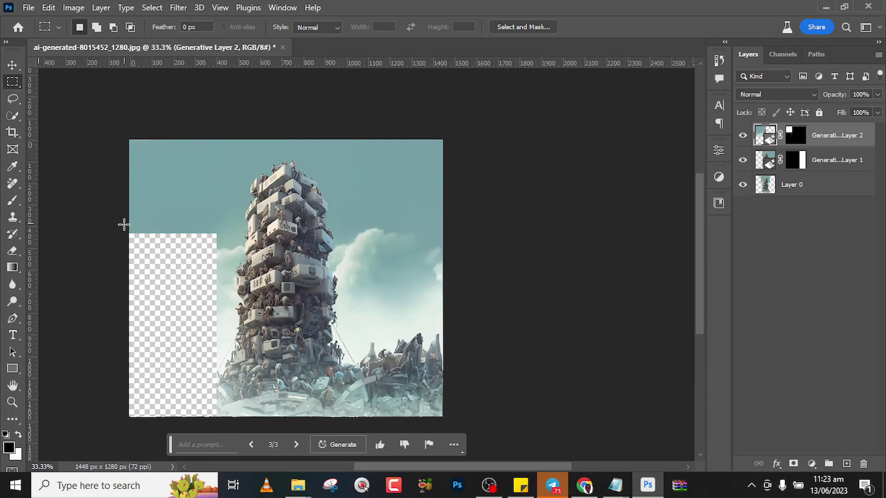
Marquee the middle of the empty left strip and Generative Fill it with a blank prompt.
{"action": "left_click_drag", "start_coordinate": [129, 224], "coordinate": [267, 324]}
{"action": "left_click_drag", "start_coordinate": [230, 324], "coordinate": [130, 224]}
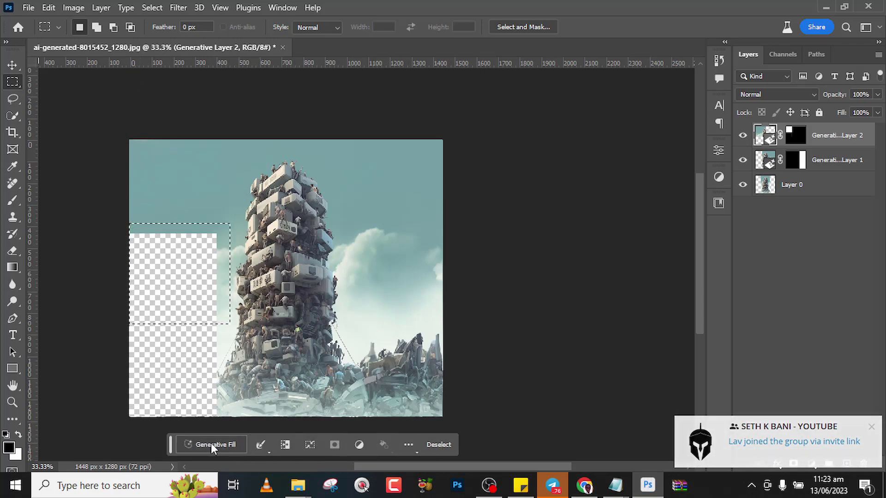
{"action": "left_click", "coordinate": [234, 444]}
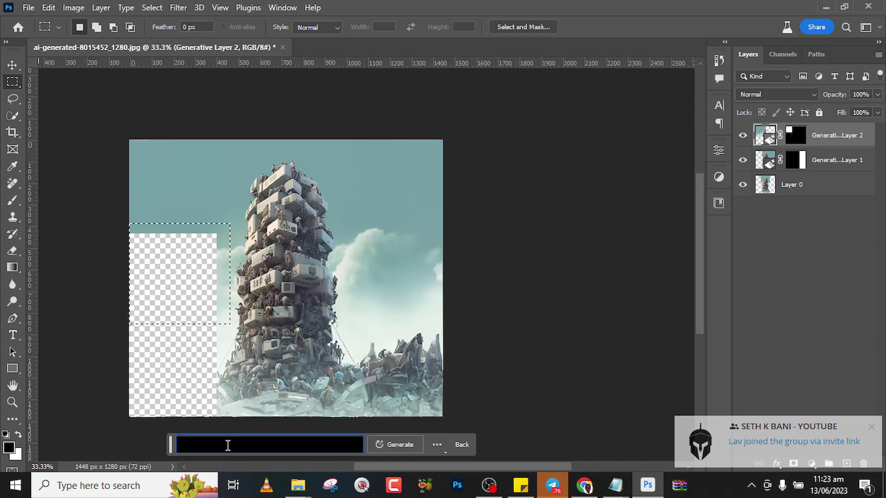
{"action": "left_click", "coordinate": [390, 446]}
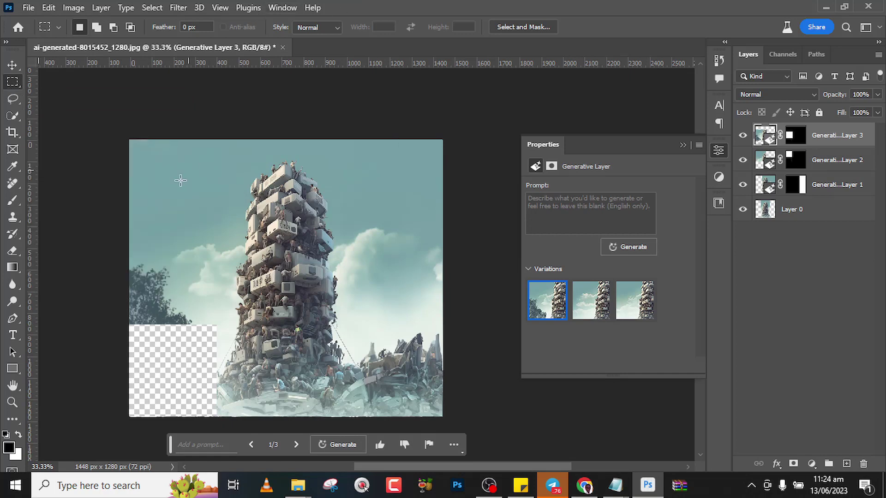
Select the empty lower-left corner and Generative Fill it without a prompt.
{"action": "left_click_drag", "start_coordinate": [124, 313], "coordinate": [232, 417]}
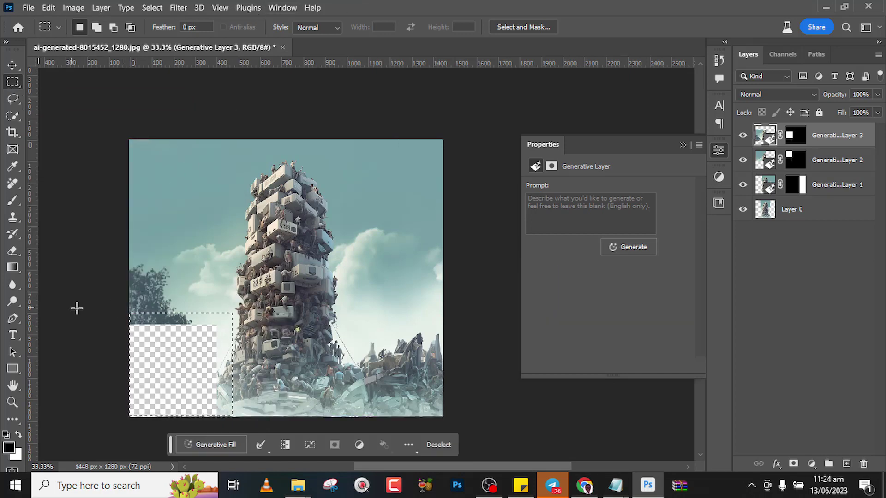
{"action": "left_click", "coordinate": [220, 450]}
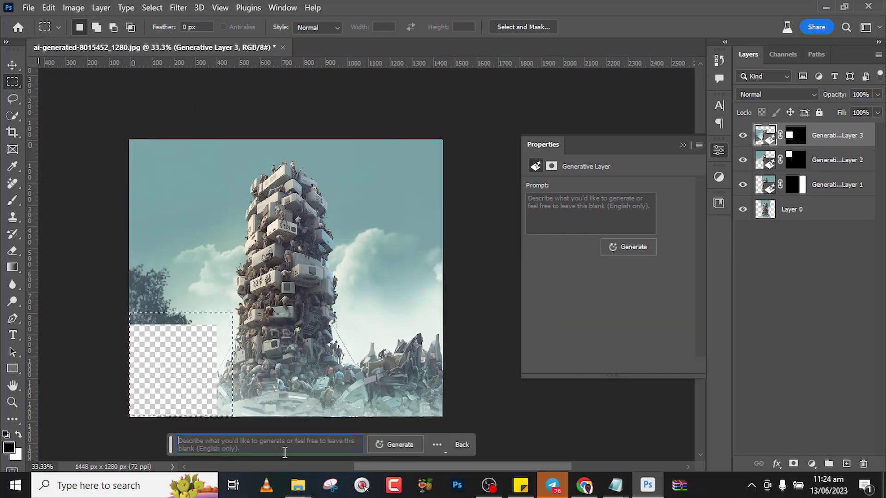
{"action": "left_click", "coordinate": [399, 445]}
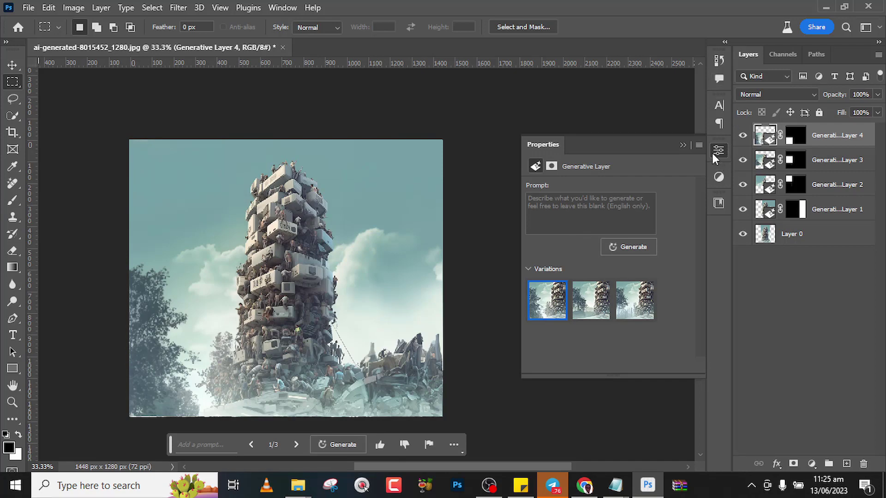
Step through Generative Layers 1–4 and toggle Layer 4's visibility to compare the fills.
{"action": "left_click", "coordinate": [765, 161]}
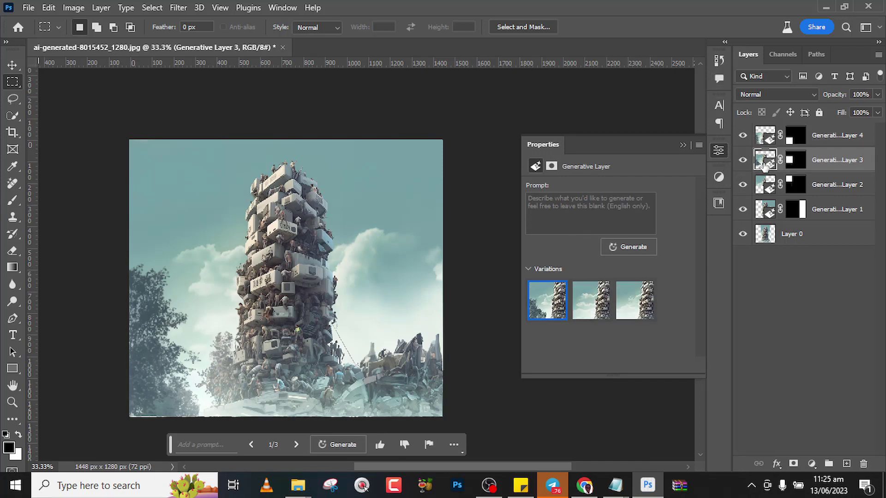
{"action": "key", "text": "alt+bracketright"}
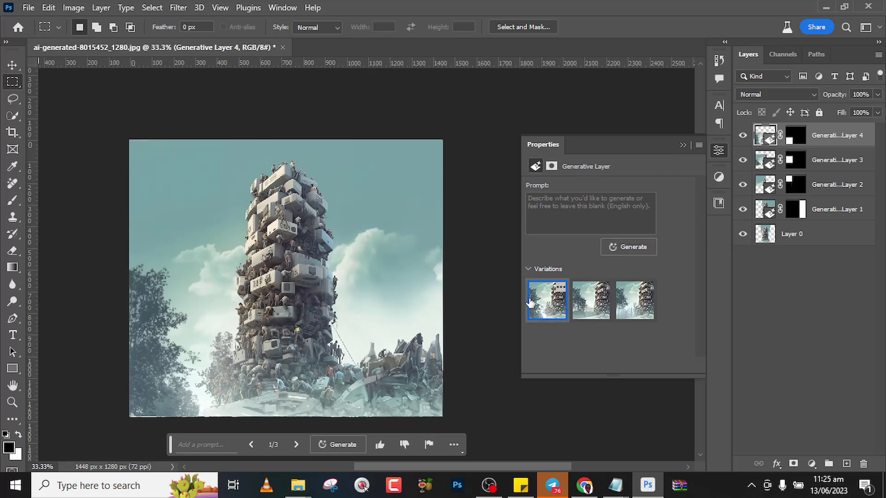
{"action": "left_click", "coordinate": [768, 211]}
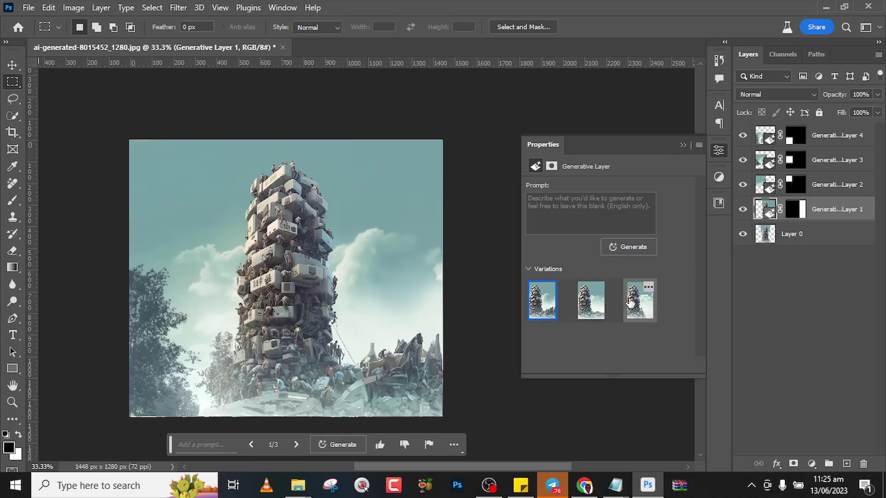
{"action": "left_click", "coordinate": [764, 187]}
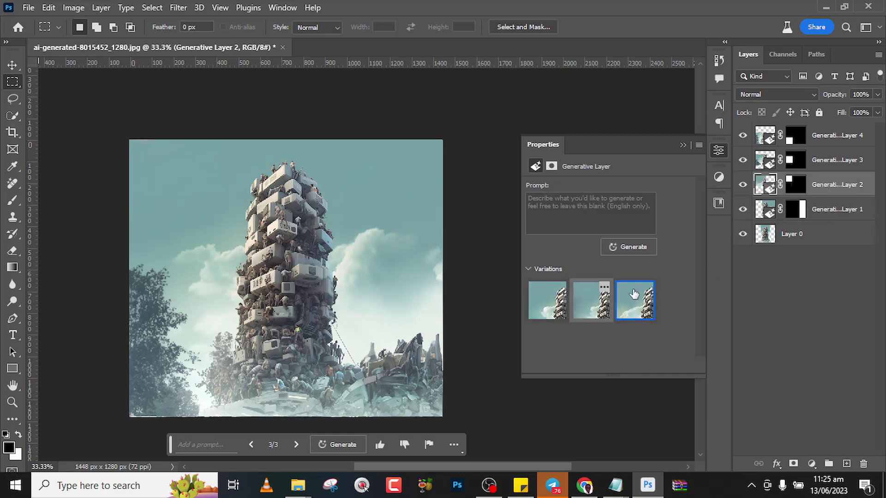
{"action": "left_click", "coordinate": [766, 161]}
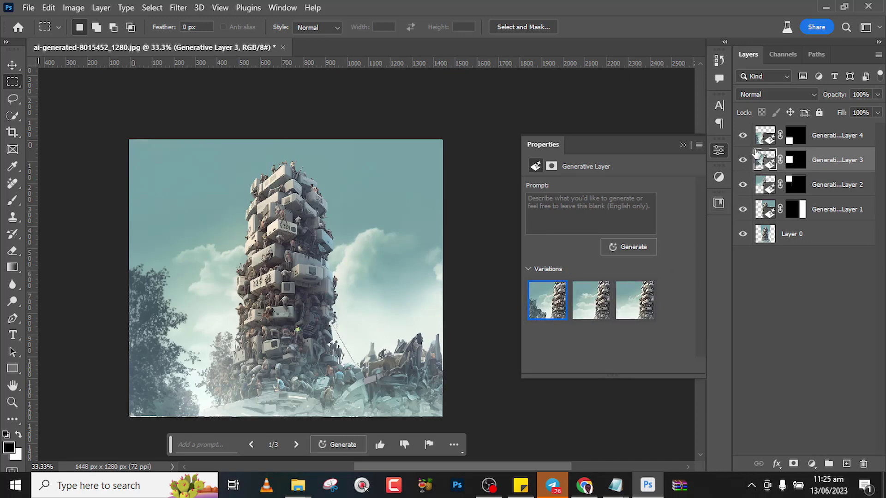
{"action": "left_click", "coordinate": [743, 135]}
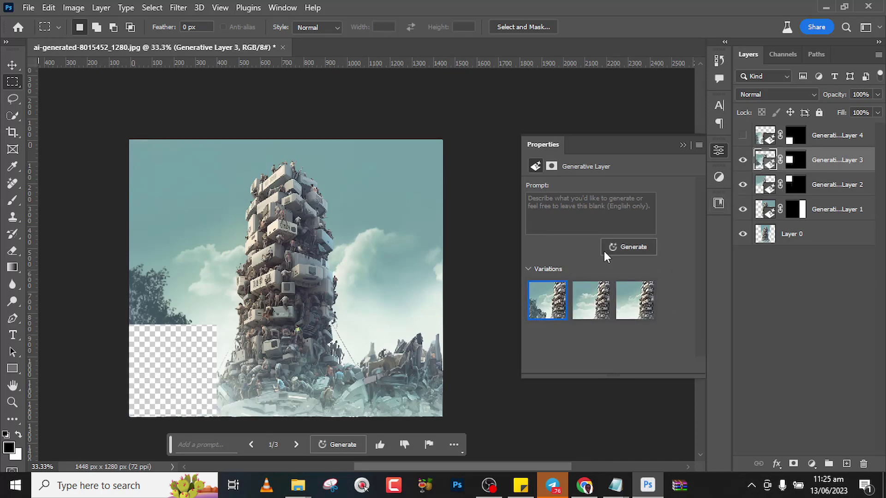
{"action": "left_click", "coordinate": [743, 135]}
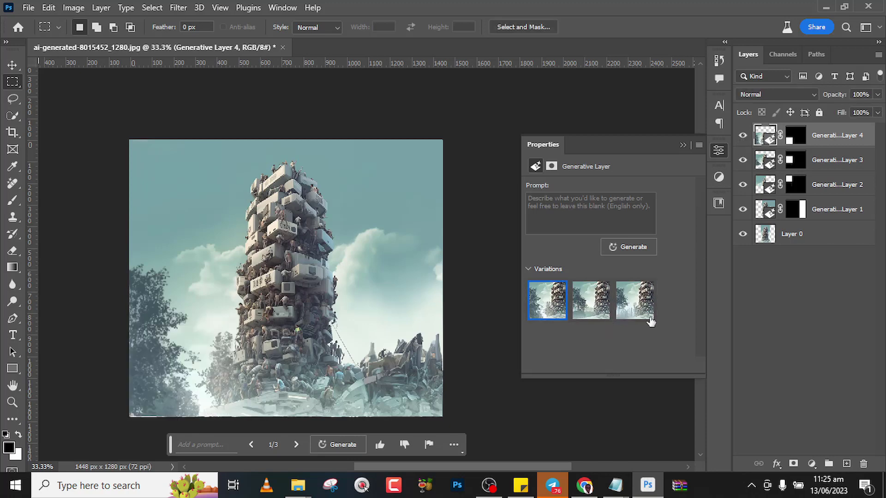
Pick the second variation for Generative Layer 1 and the third for Generative Layer 2.
{"action": "left_click", "coordinate": [764, 212]}
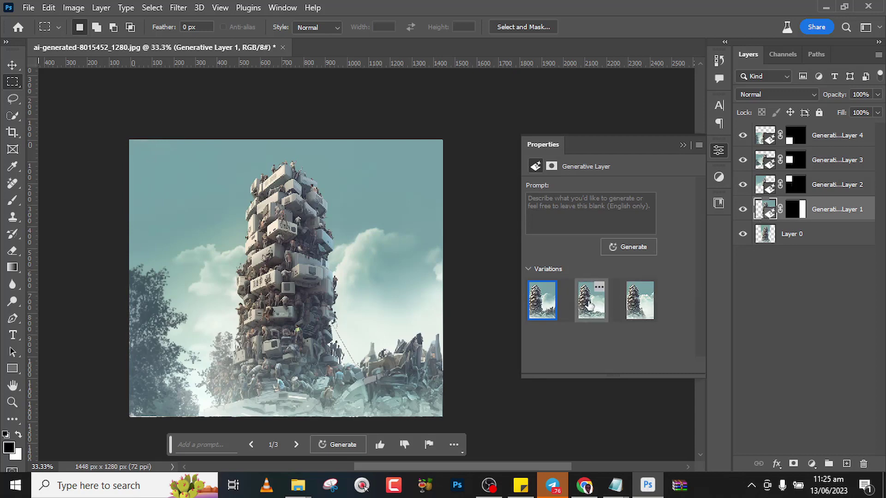
{"action": "left_click", "coordinate": [587, 304]}
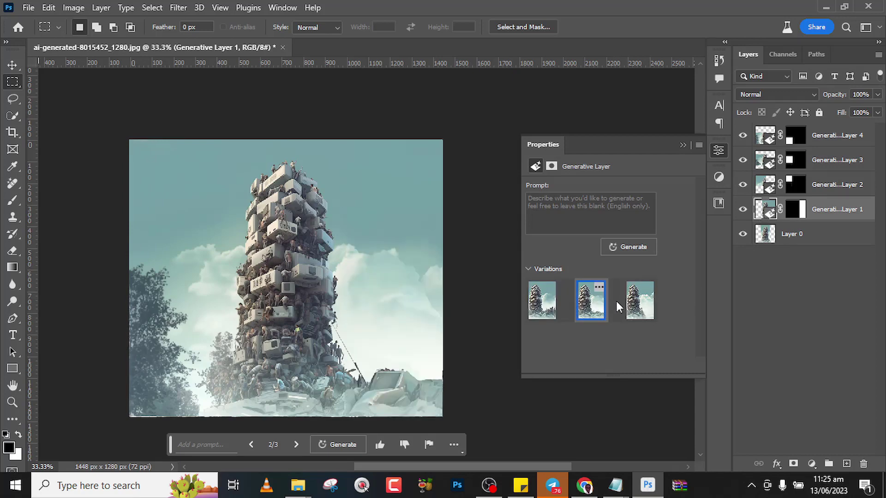
{"action": "left_click", "coordinate": [639, 302]}
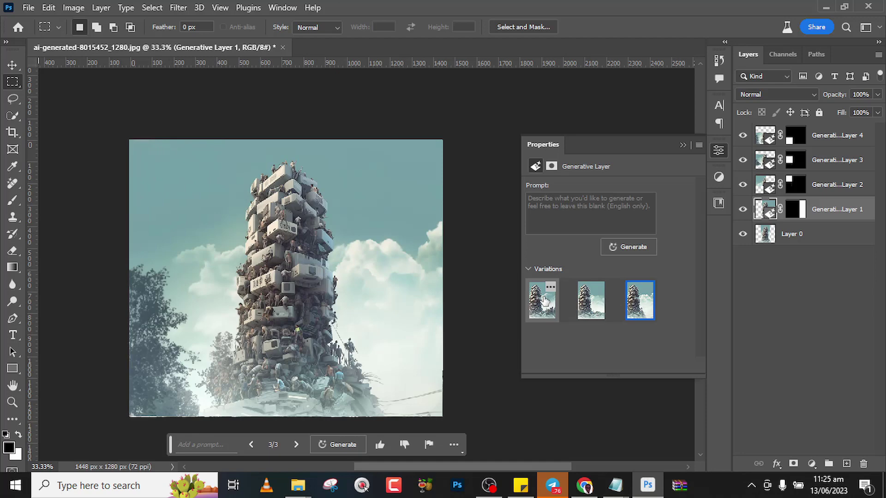
{"action": "left_click", "coordinate": [545, 303]}
{"action": "left_click", "coordinate": [592, 302]}
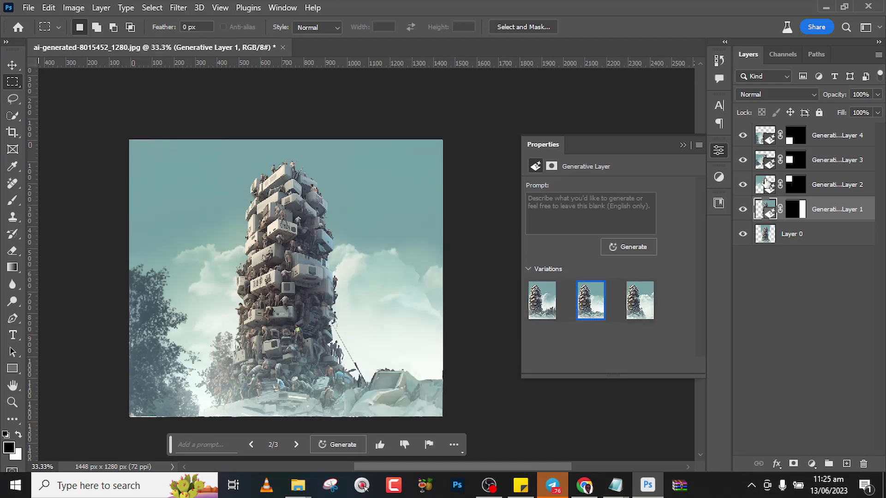
{"action": "key", "text": "alt+bracketright"}
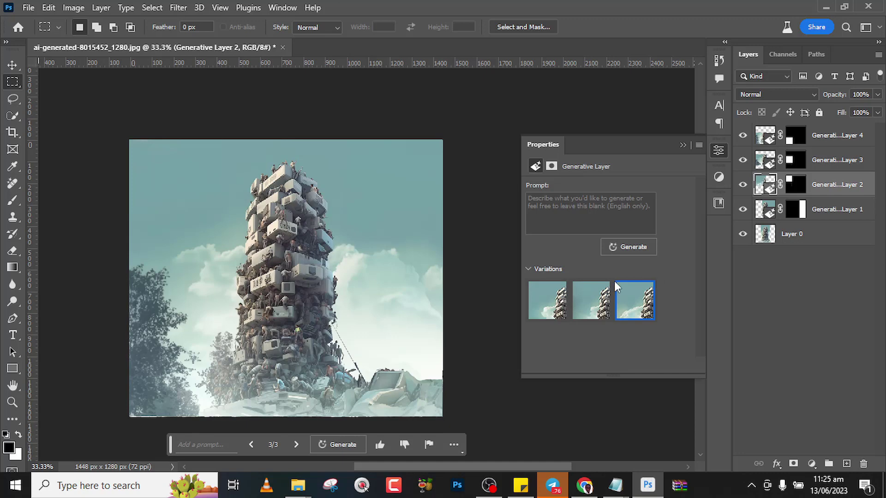
{"action": "left_click", "coordinate": [545, 303]}
{"action": "left_click", "coordinate": [602, 307]}
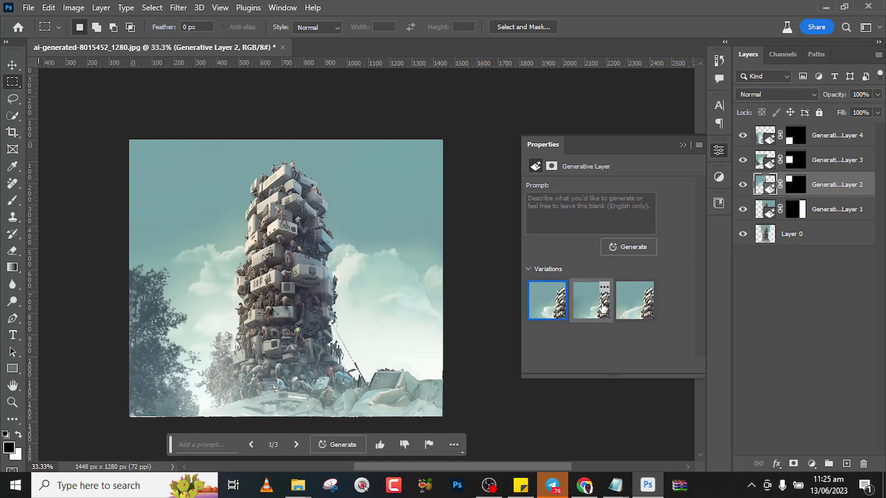
{"action": "left_click", "coordinate": [634, 312]}
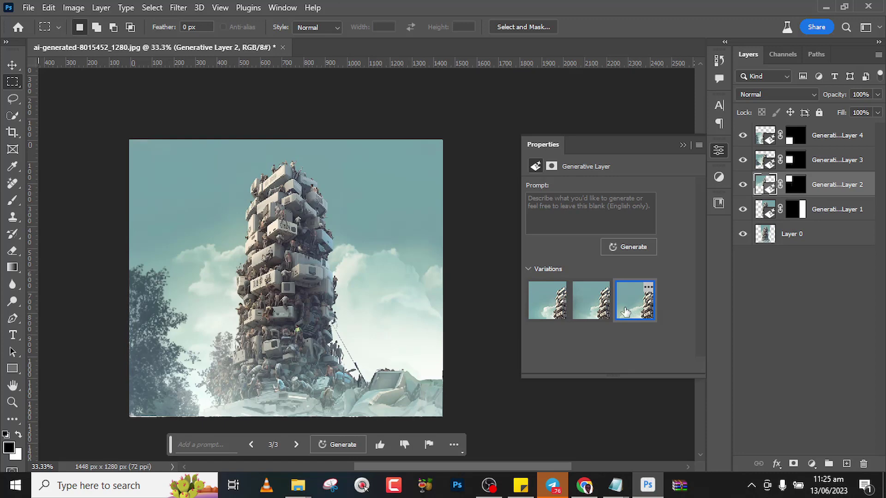
Keep Generative Layer 4's third variation and Layer 3's first, then close Properties.
{"action": "left_click", "coordinate": [768, 163]}
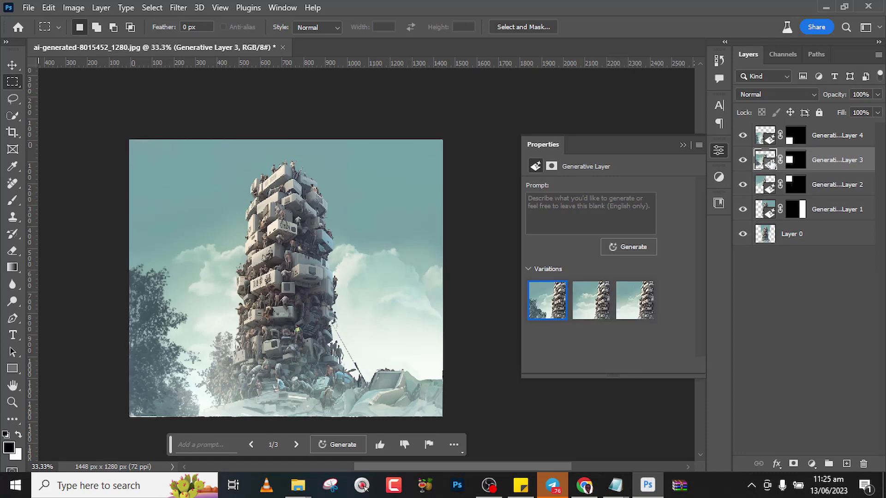
{"action": "mouse_move", "coordinate": [539, 313]}
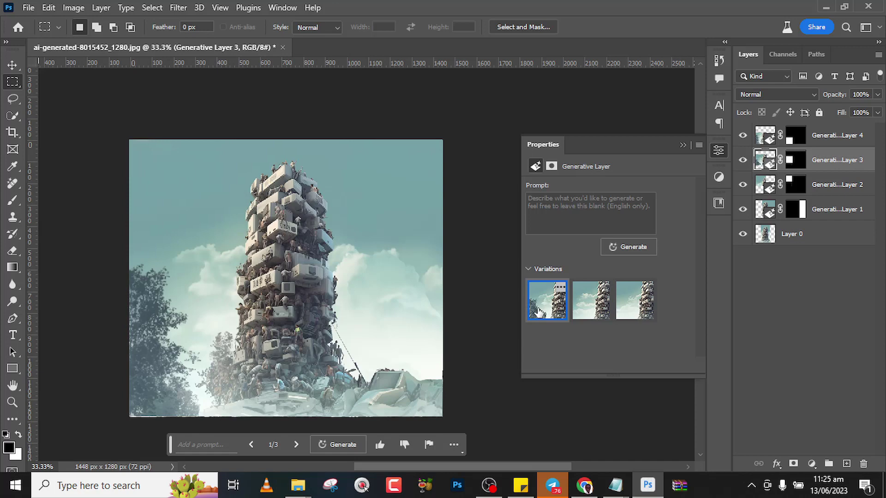
{"action": "left_click", "coordinate": [600, 302]}
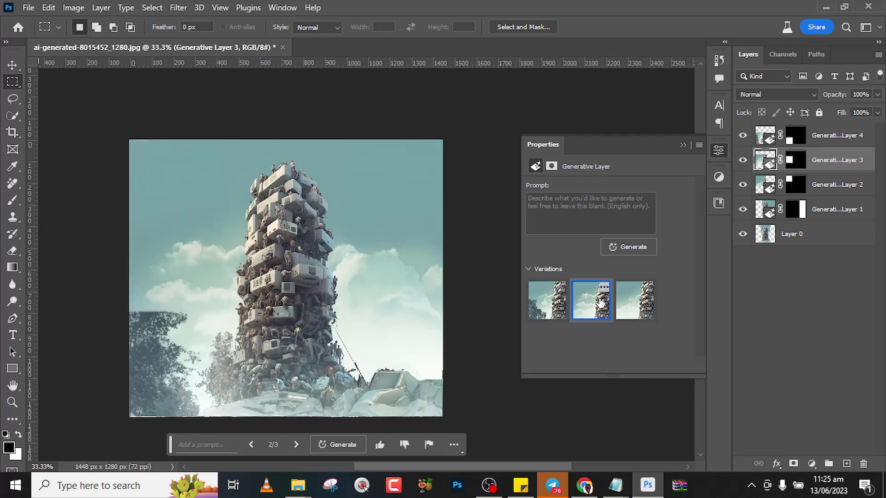
{"action": "left_click", "coordinate": [637, 303]}
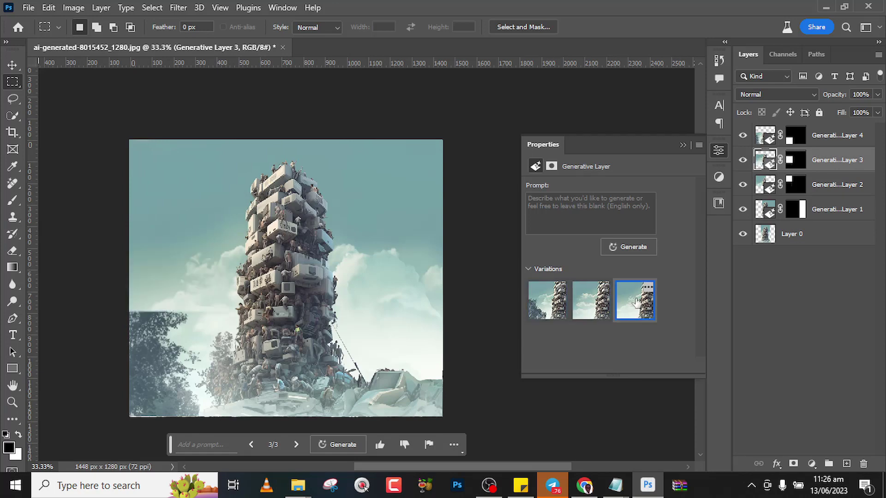
{"action": "left_click", "coordinate": [767, 139]}
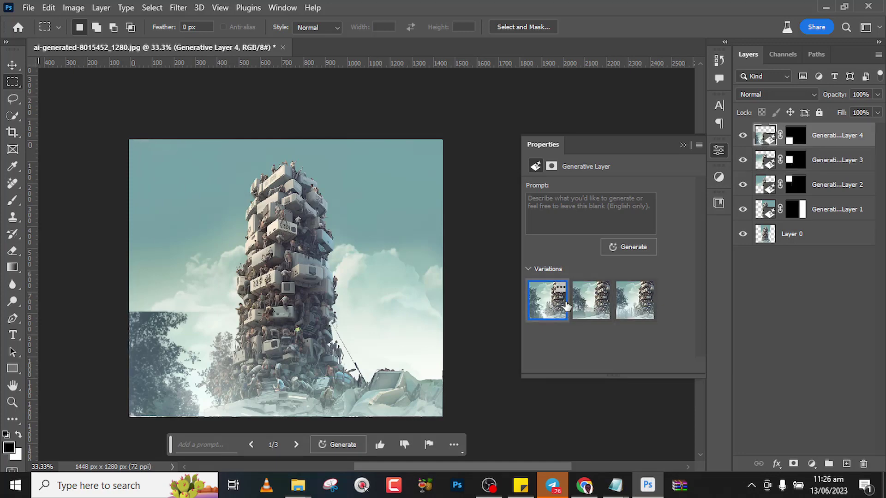
{"action": "left_click", "coordinate": [586, 307]}
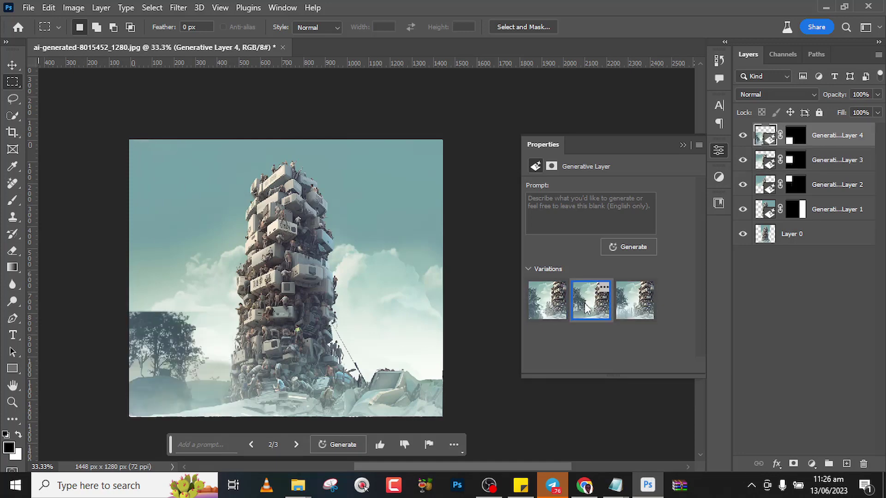
{"action": "left_click", "coordinate": [630, 313]}
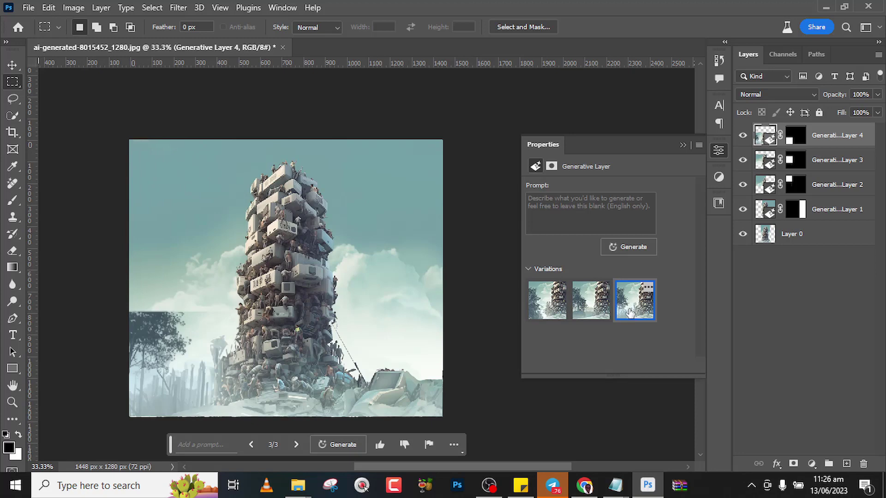
{"action": "left_click", "coordinate": [768, 164]}
{"action": "left_click", "coordinate": [544, 306]}
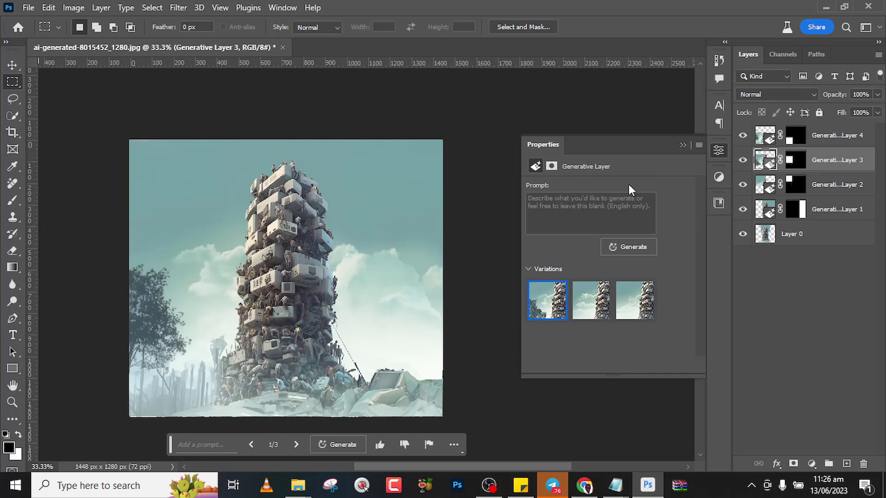
{"action": "left_click", "coordinate": [682, 145]}
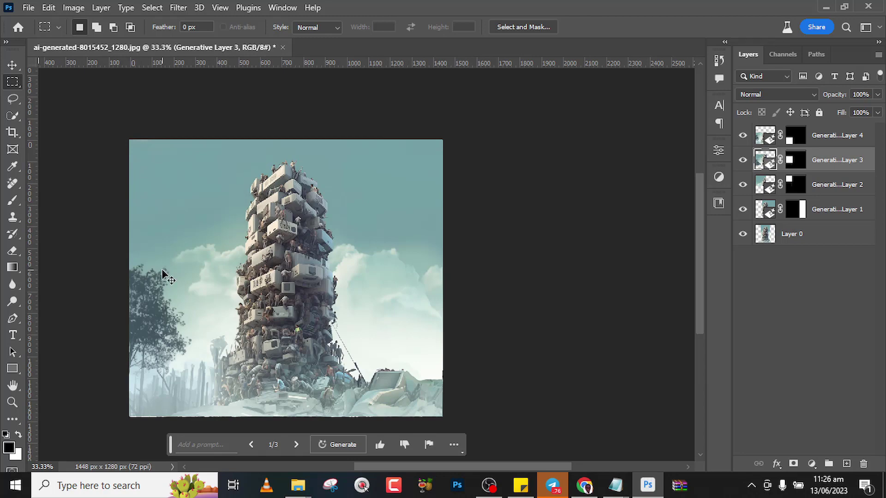
Group Generative Layers 1–4 into Group 1, then hide and reshow it to compare with the original.
{"action": "scroll", "coordinate": [164, 273], "scroll_direction": "up", "scroll_amount": 2}
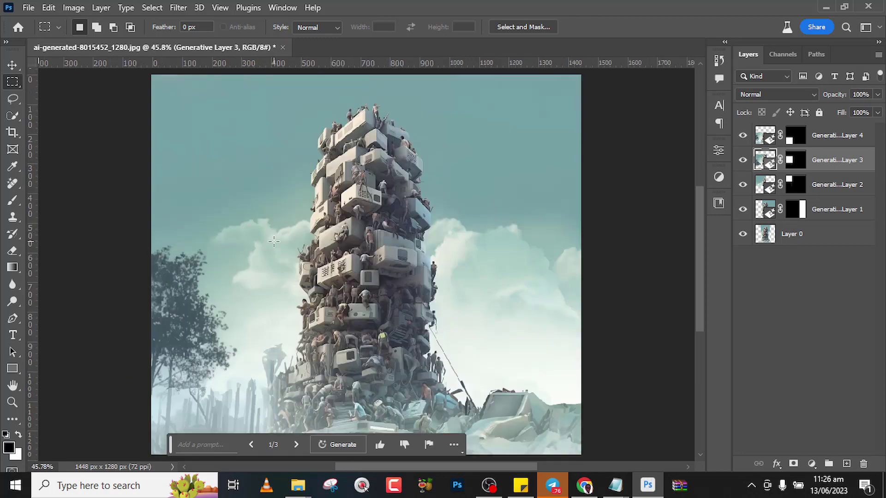
{"action": "scroll", "coordinate": [217, 273], "scroll_direction": "down", "scroll_amount": 2}
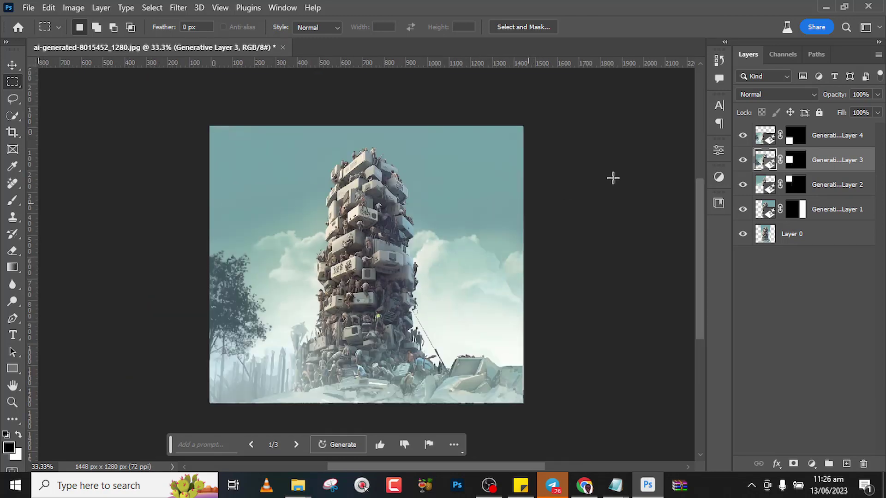
{"action": "left_click", "coordinate": [837, 135], "text": "shift"}
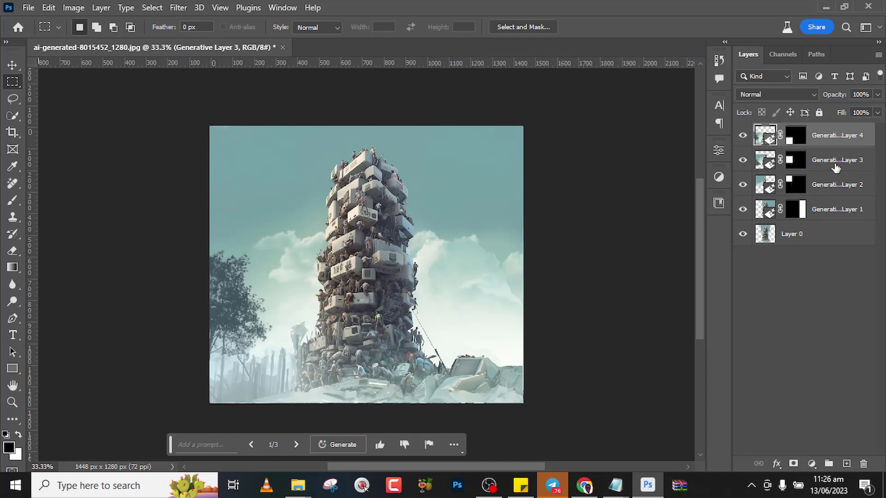
{"action": "left_click", "coordinate": [839, 210], "text": "shift"}
{"action": "key", "text": "ctrl+g"}
{"action": "left_click", "coordinate": [743, 132]}
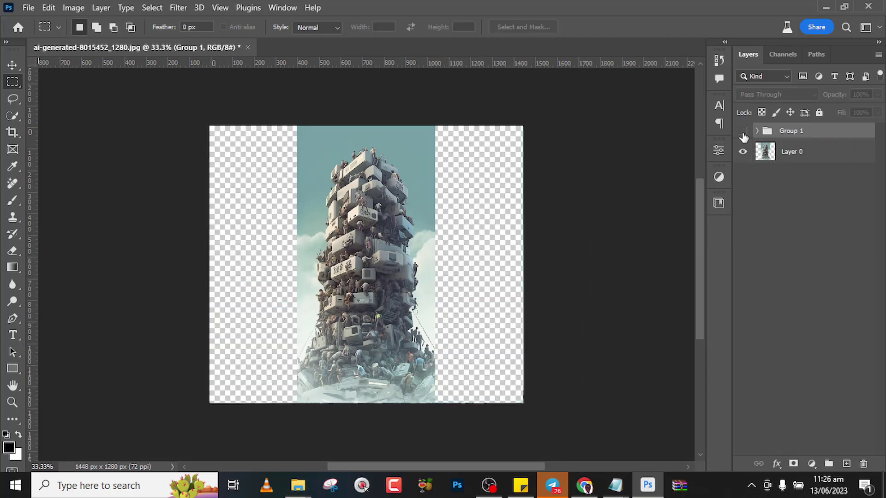
{"action": "left_click", "coordinate": [743, 132]}
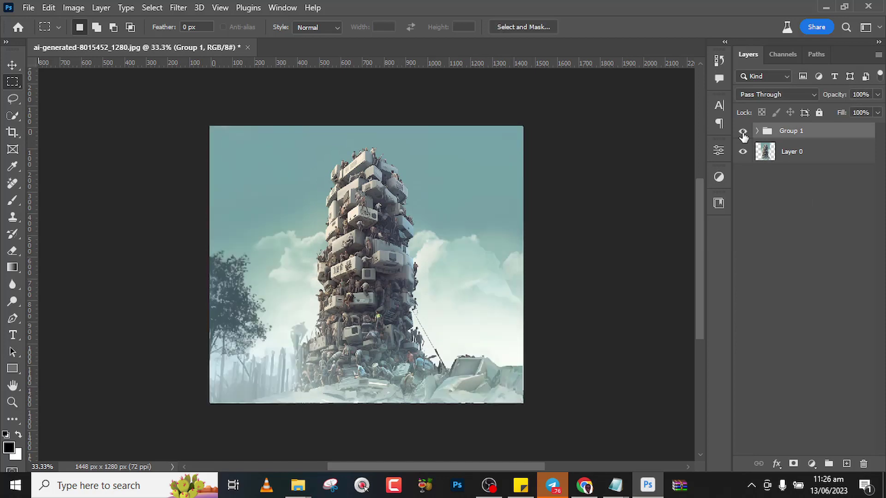